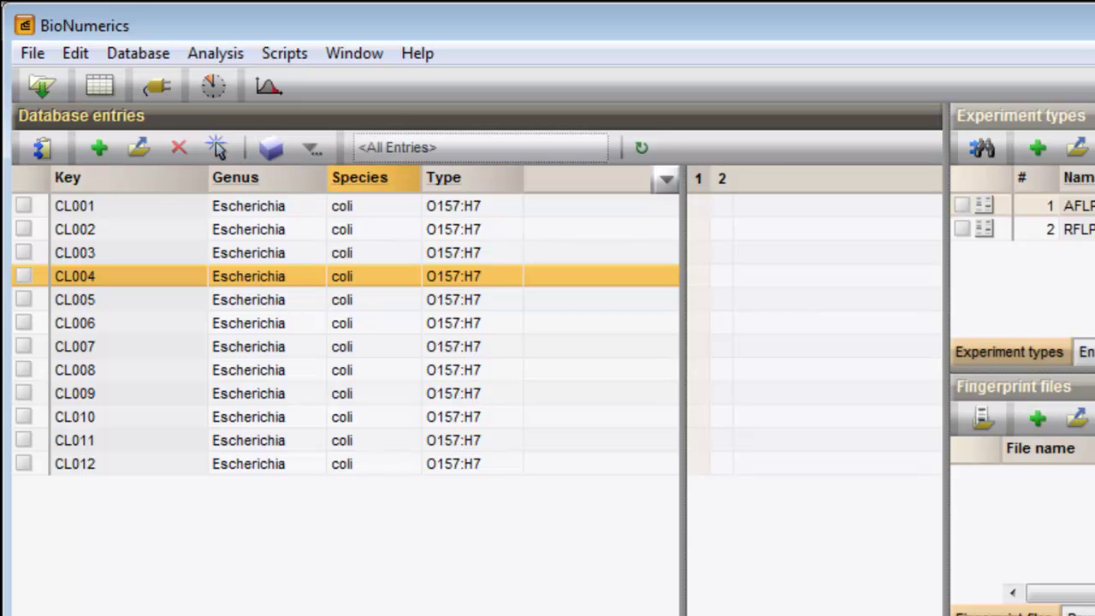
- Create 2 new blank database entries, keys 0000026 and 0000027
right_click(531, 302)
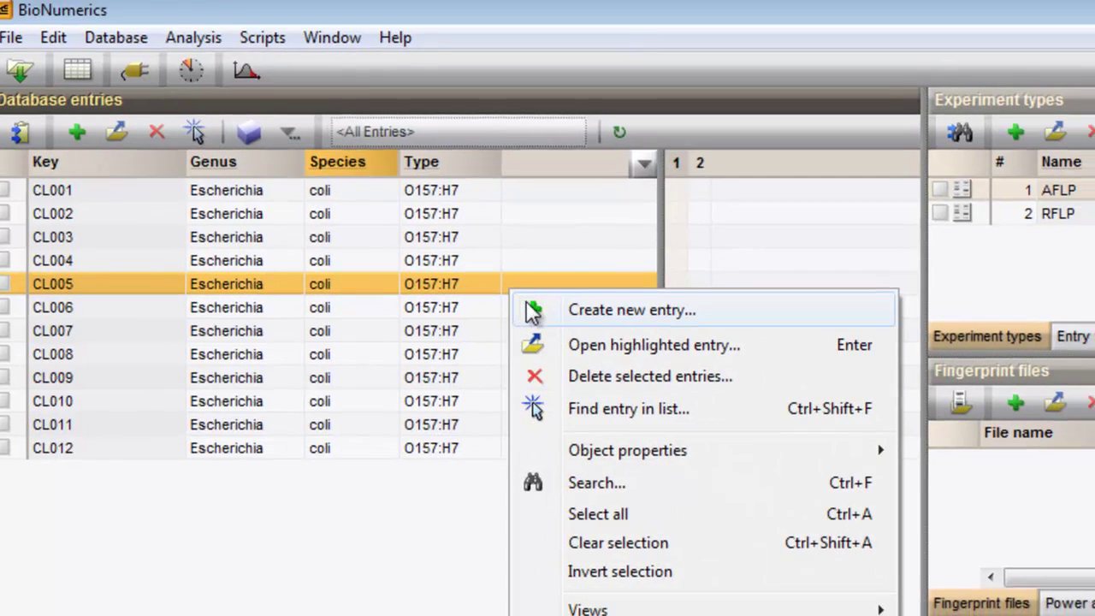
click(530, 310)
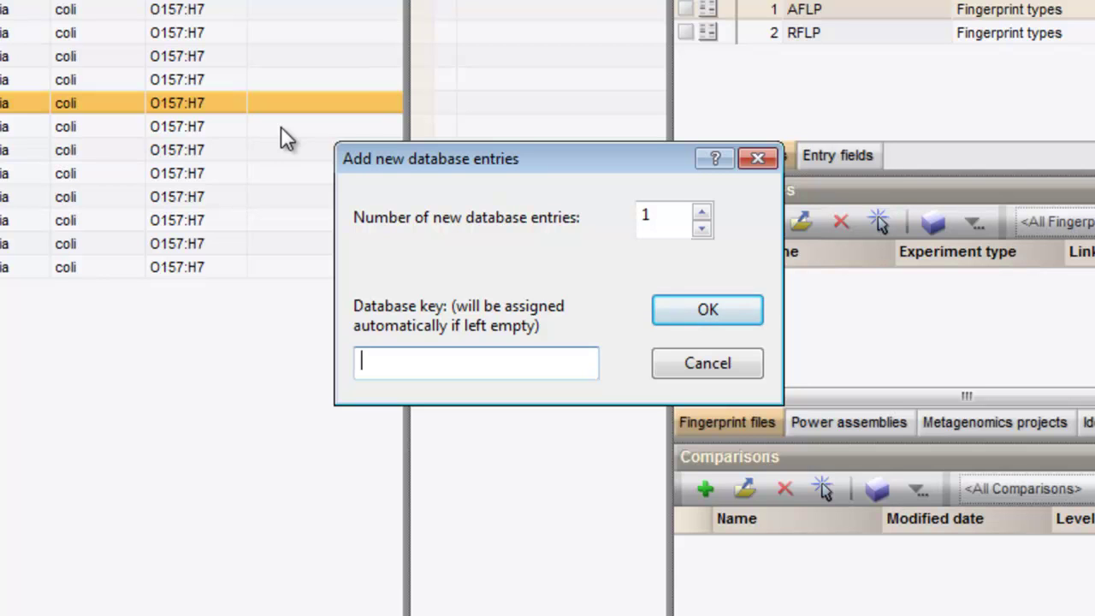
click(701, 214)
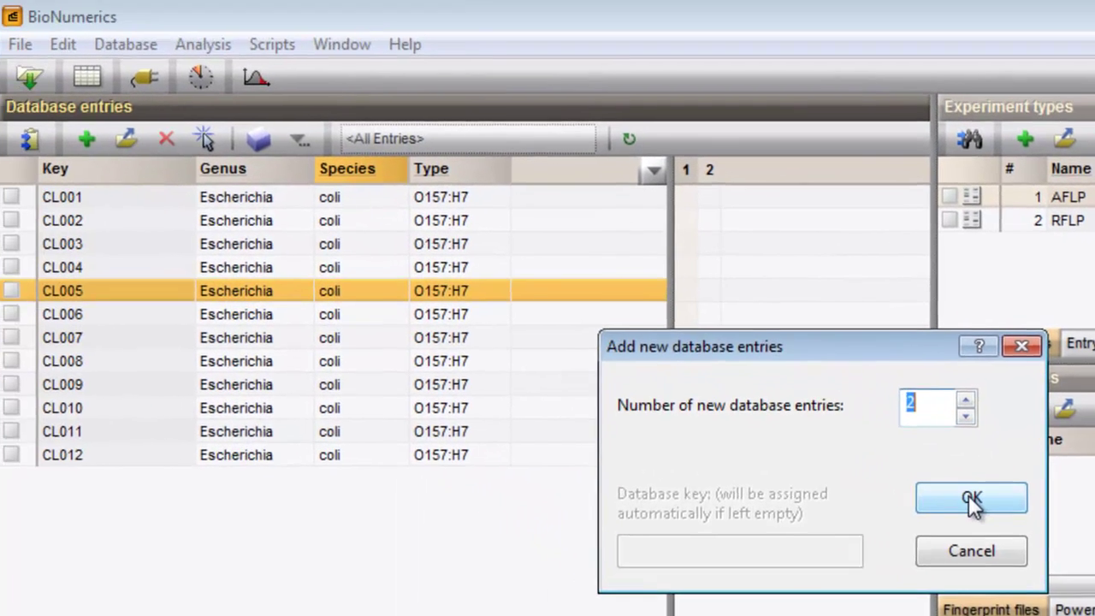
click(971, 499)
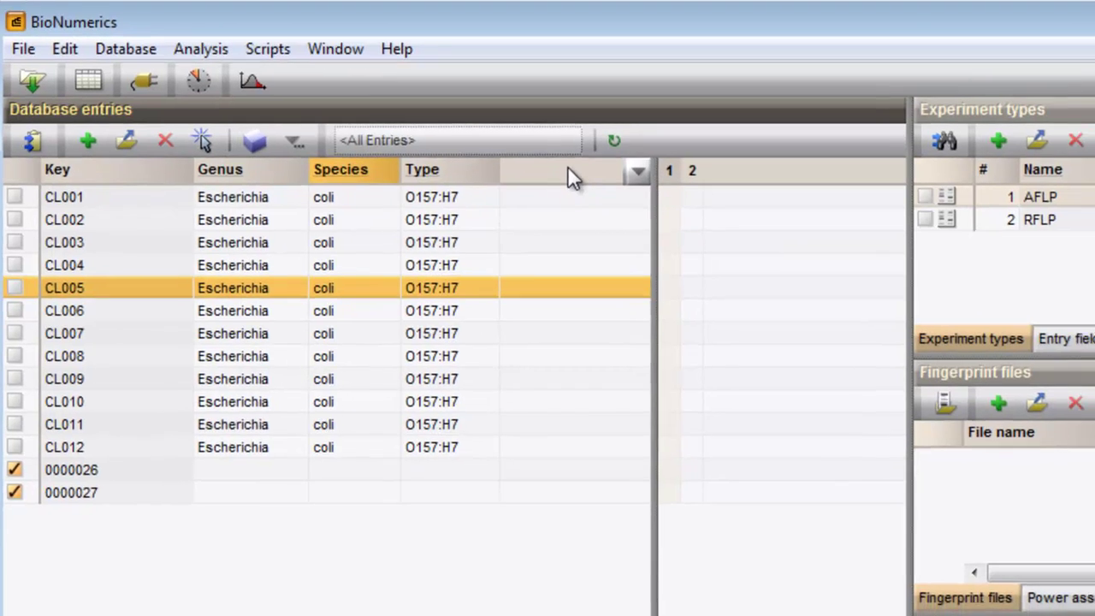
- Add an information field named 'Origin' to the entry list
right_click(597, 180)
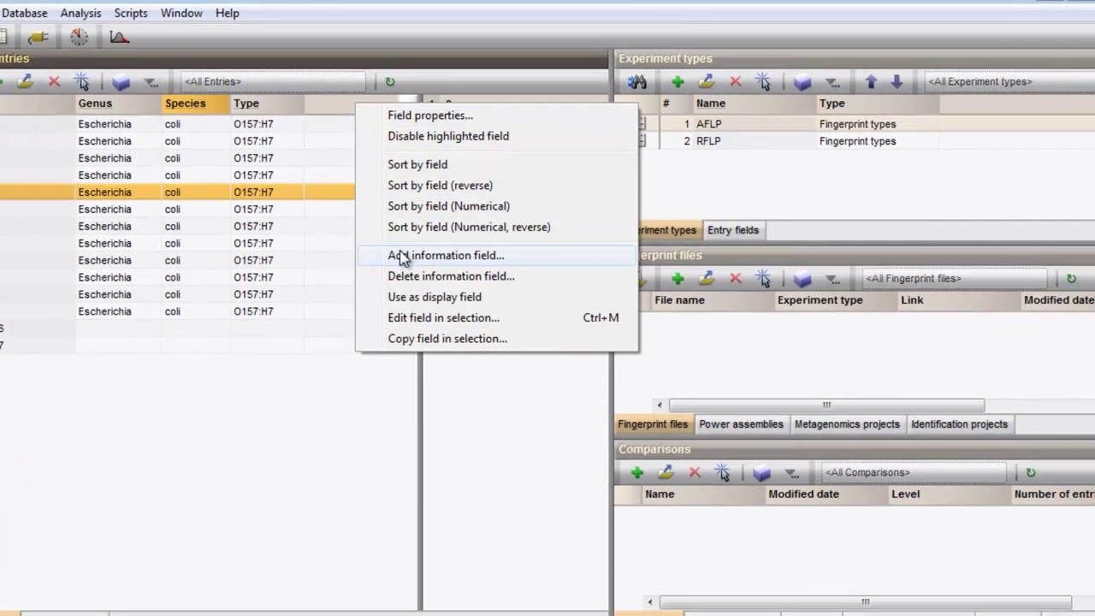
click(402, 257)
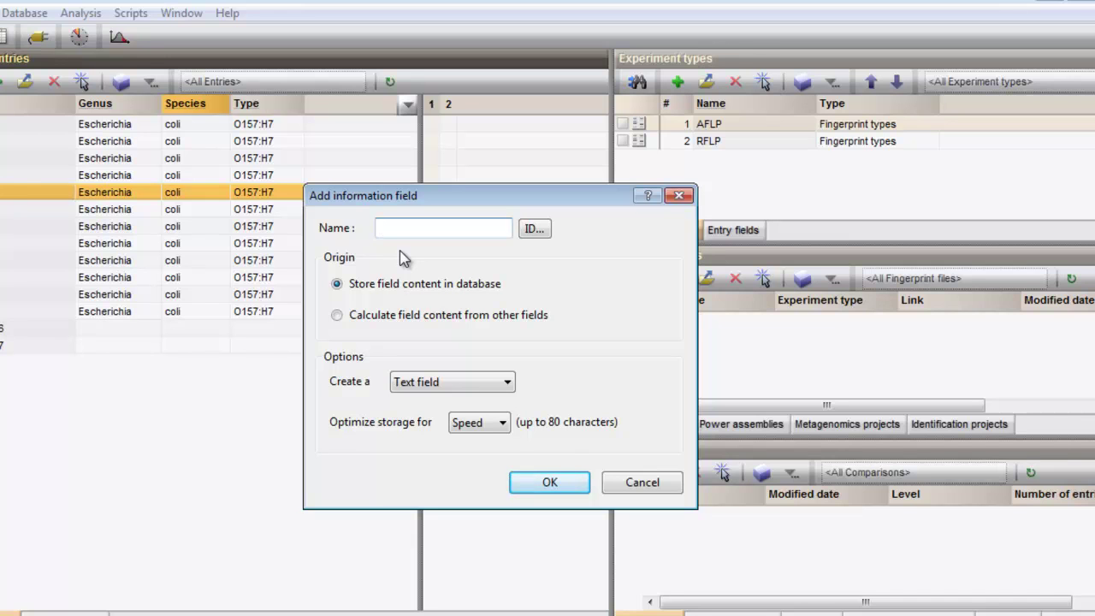
text(Origin)
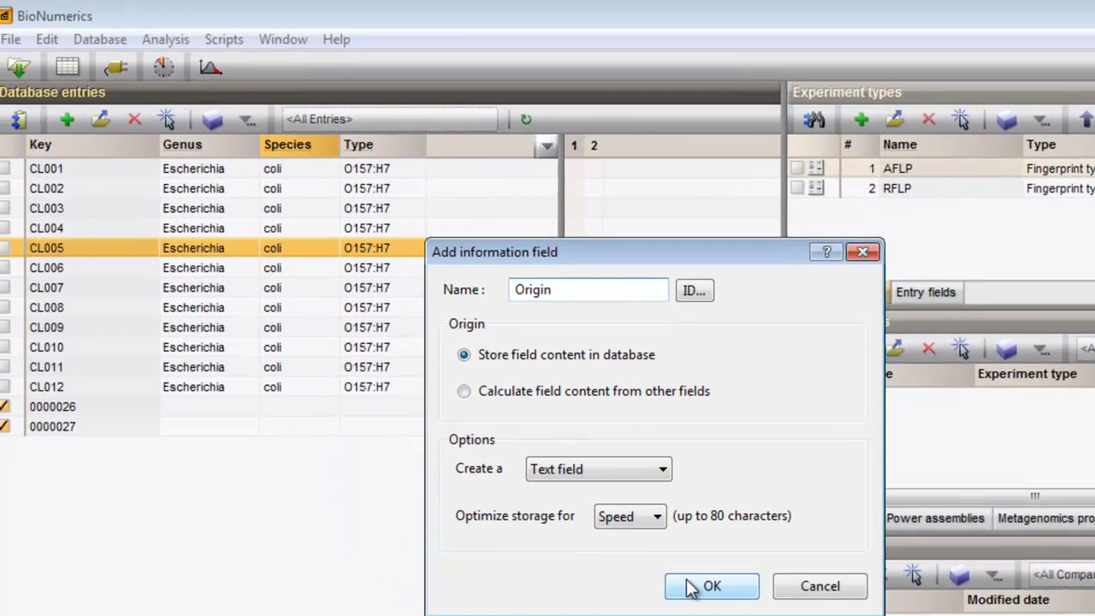
click(549, 482)
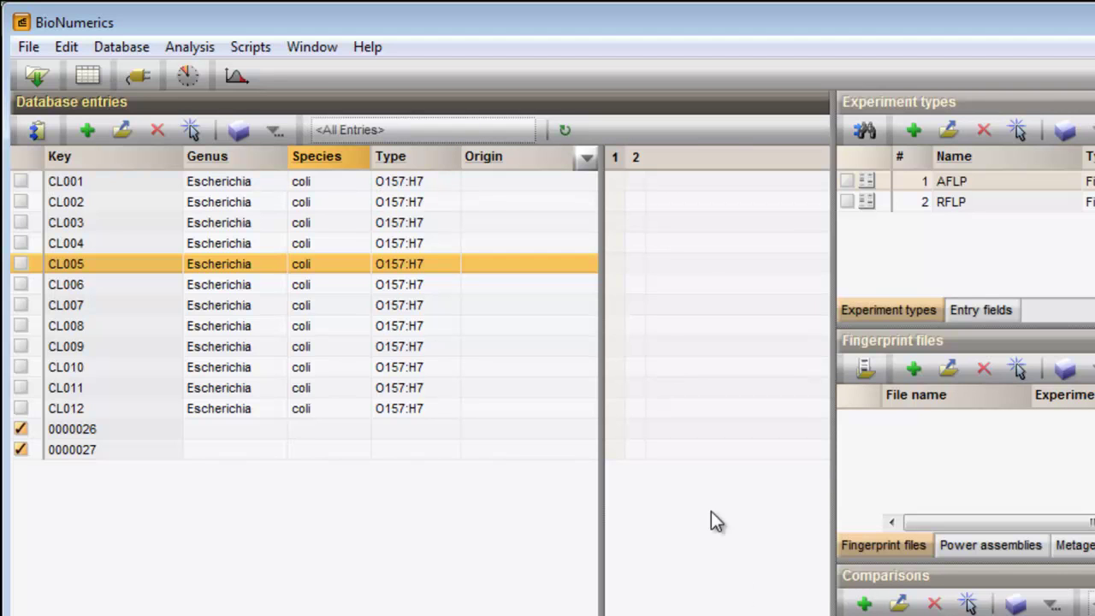
- Enter Origin values Dallas for CL001, Houston for CL005 and Austin for CL008
click(477, 183)
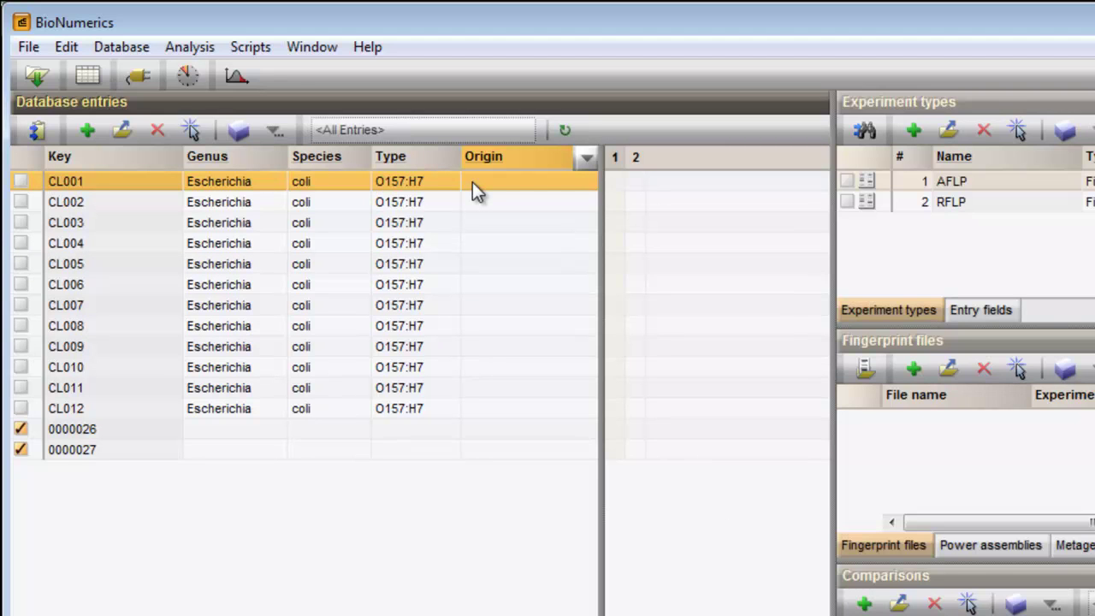
click(473, 182)
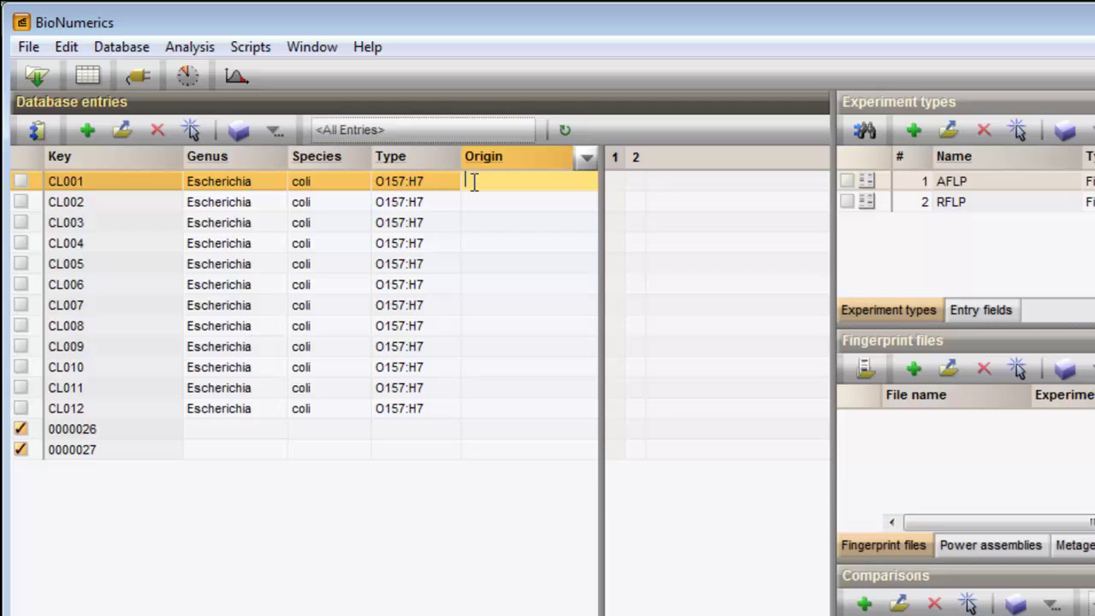
text(Dallas)
key(Return)
key(Return)
key(Return)
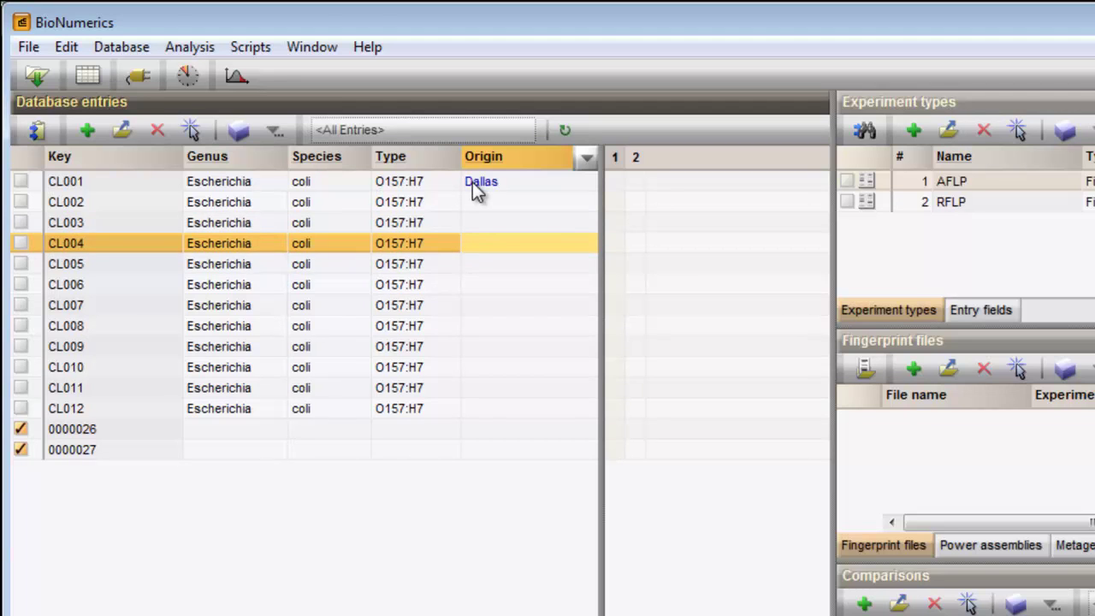
key(Return)
text(Houston)
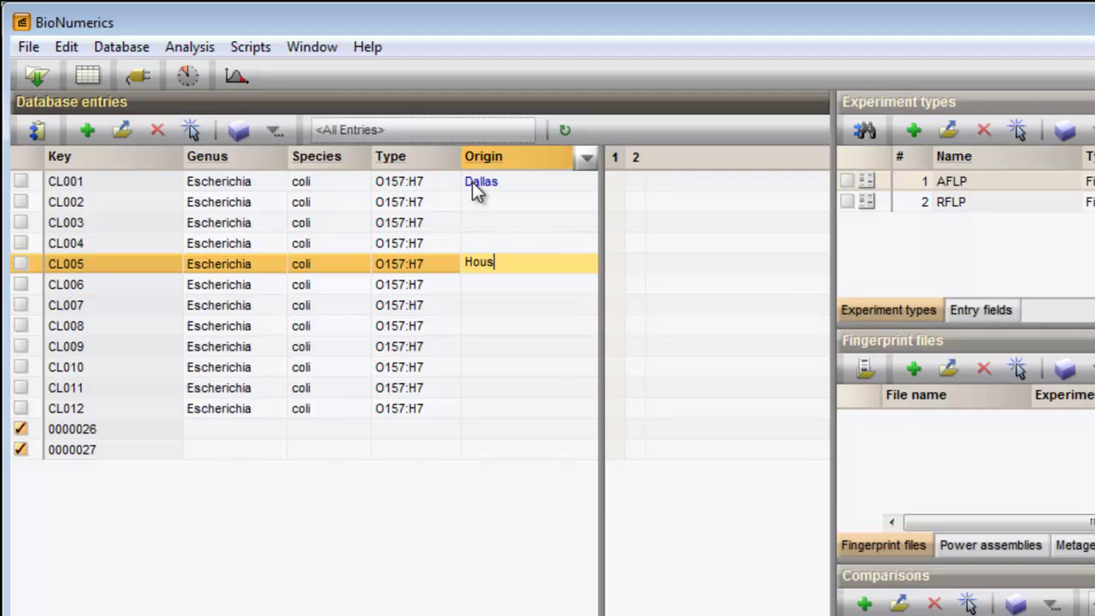
key(Return)
key(Return)
key(Return)
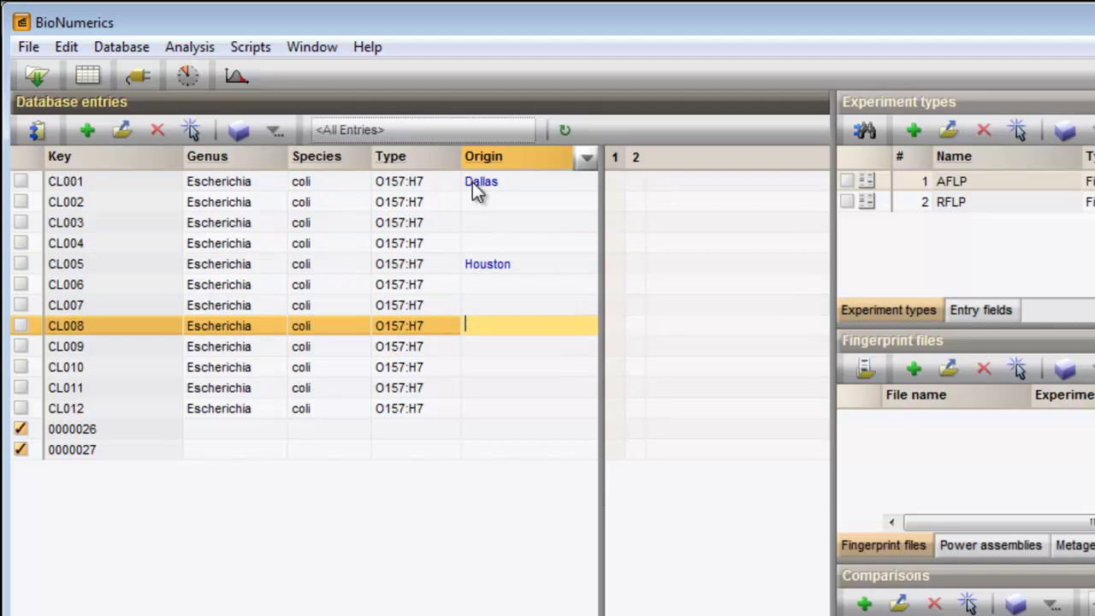
text(Austin)
key(Return)
key(Return)
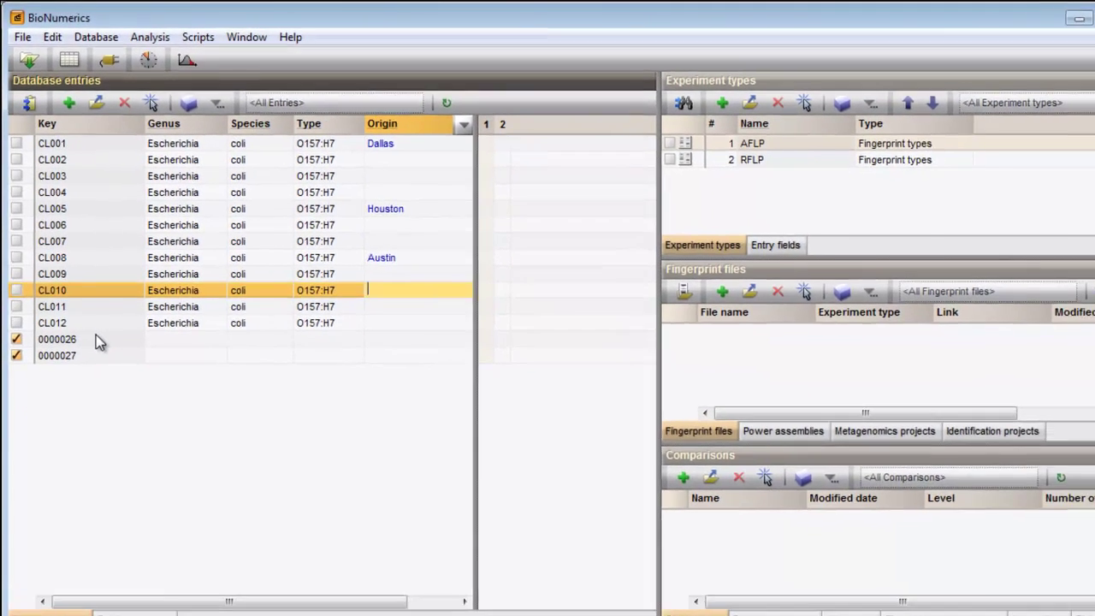
- Replace entry 0000026's key with CL013 and confirm the change
double_click(96, 340)
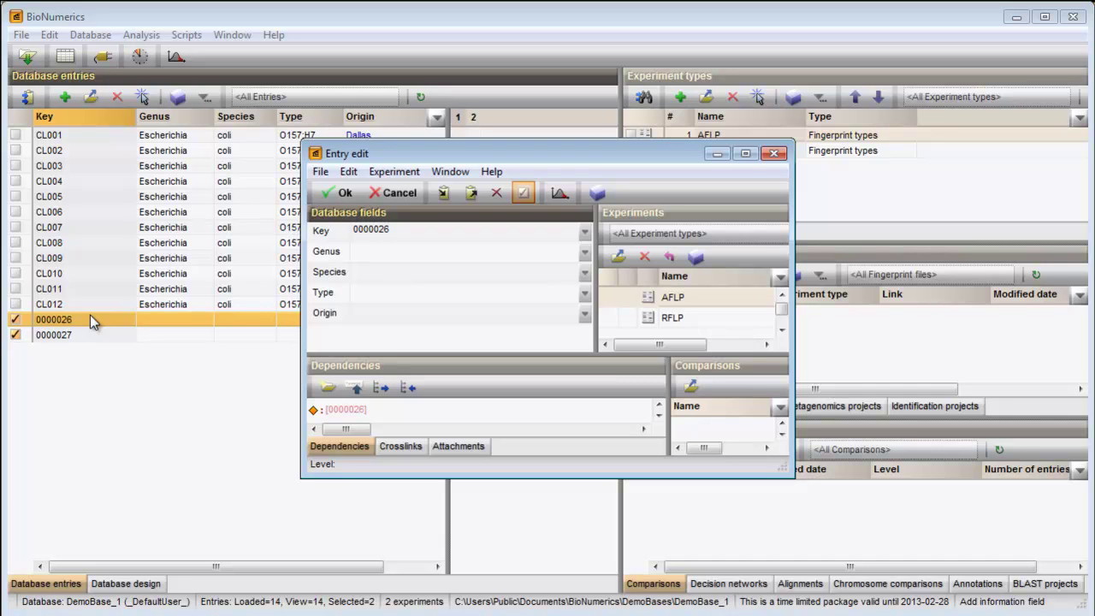
drag(393, 230, 331, 224)
text(CL)
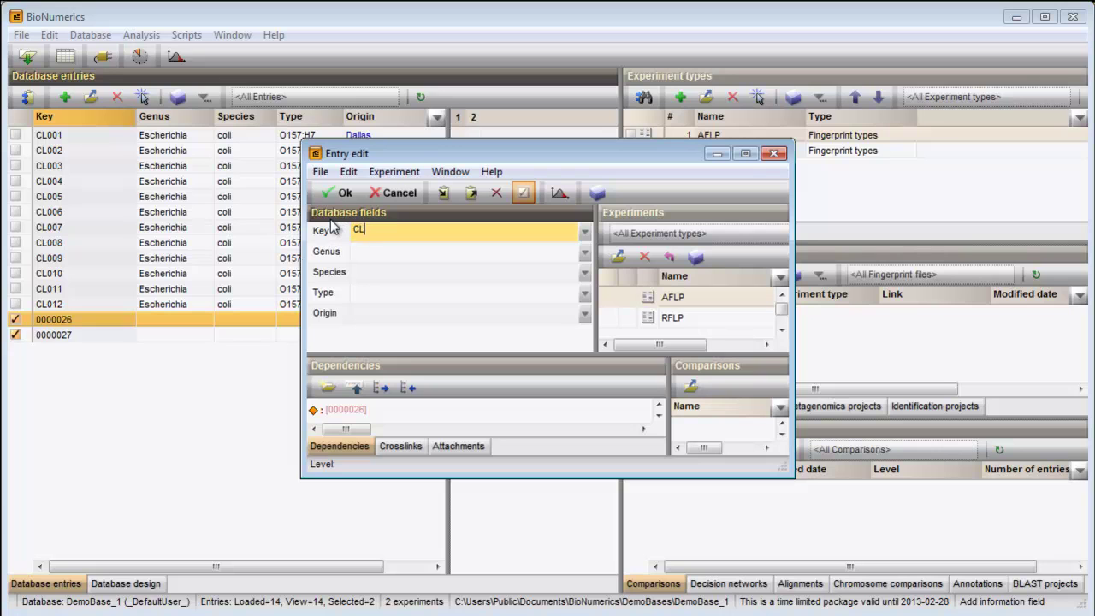
text(01)
text(3)
click(378, 250)
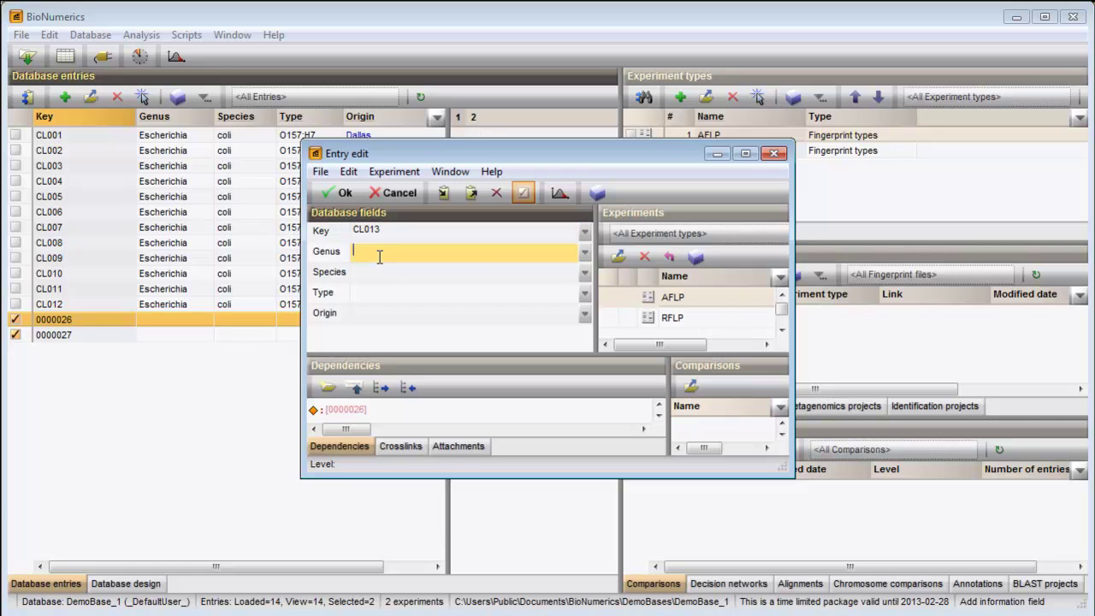
click(334, 197)
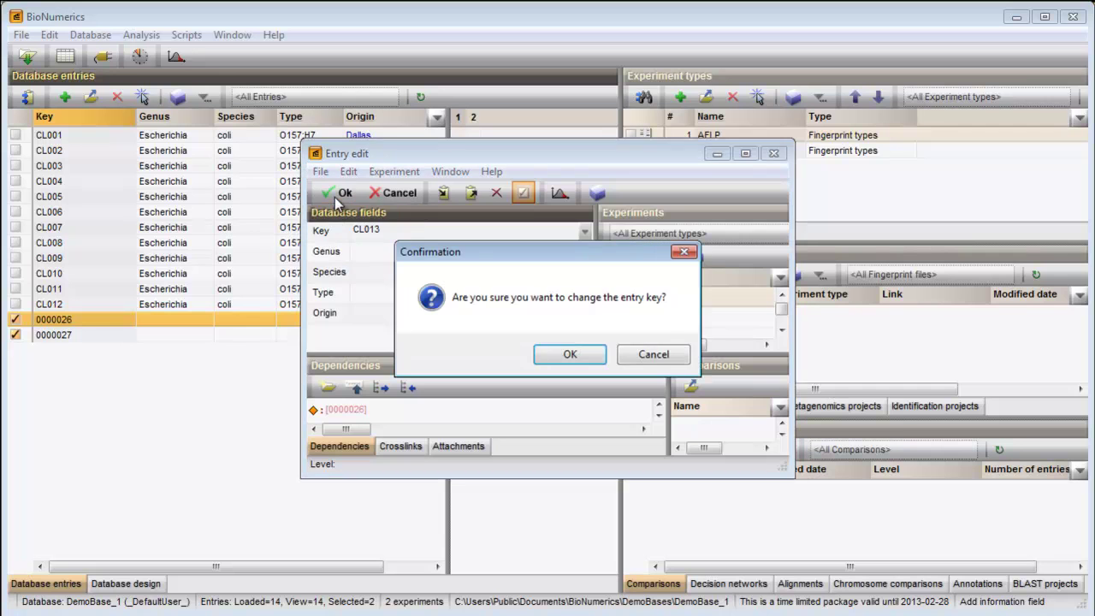
click(570, 354)
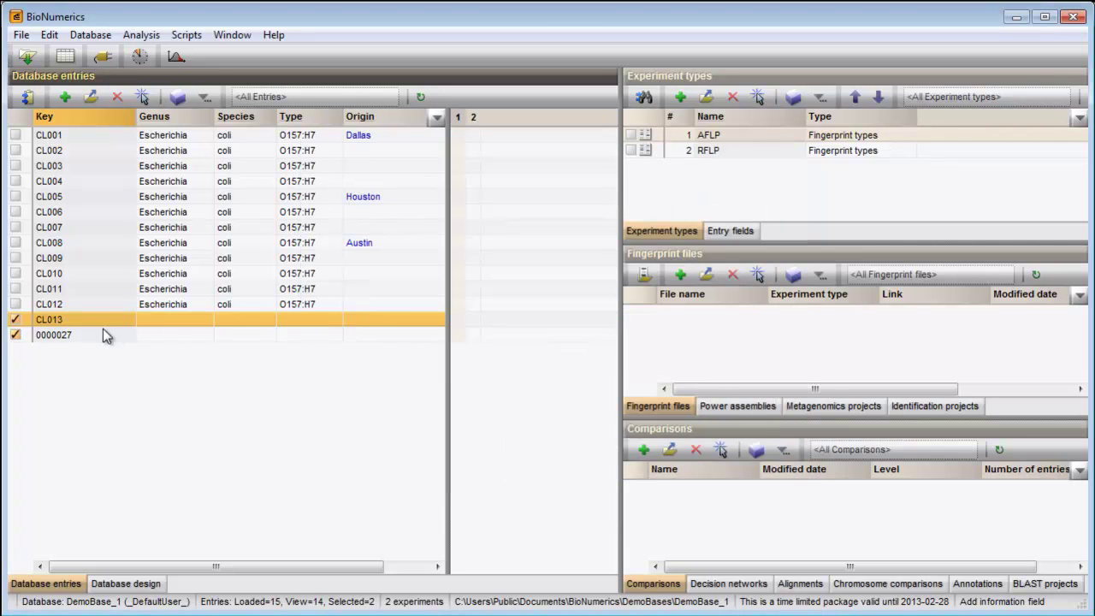